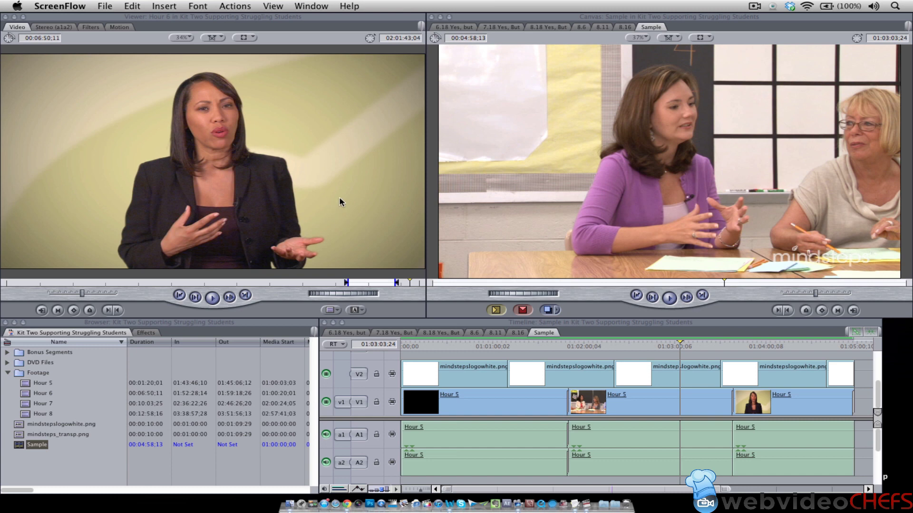
Scrub the Sample sequence from the Hour 6 presenter shot to the Hour 5 dissolve, then pull up the File menu.
click(319, 200)
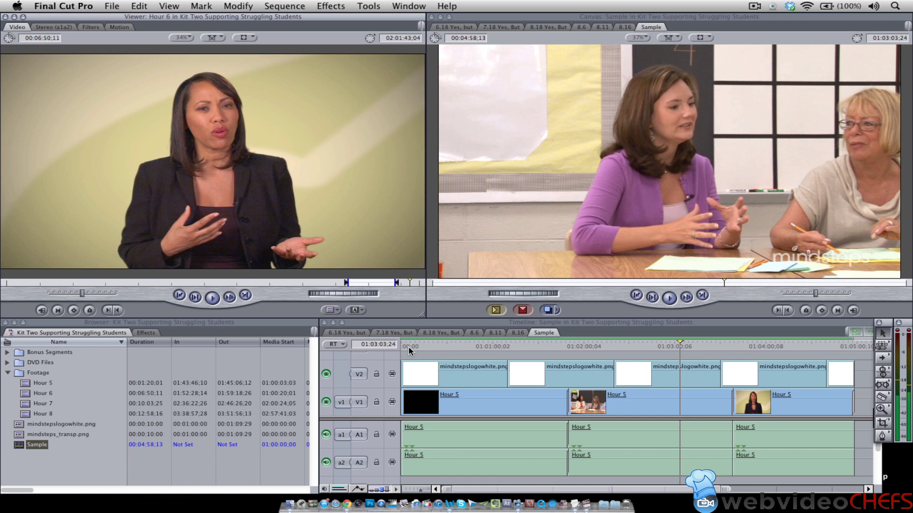
click(113, 5)
click(509, 352)
drag(614, 346, 448, 356)
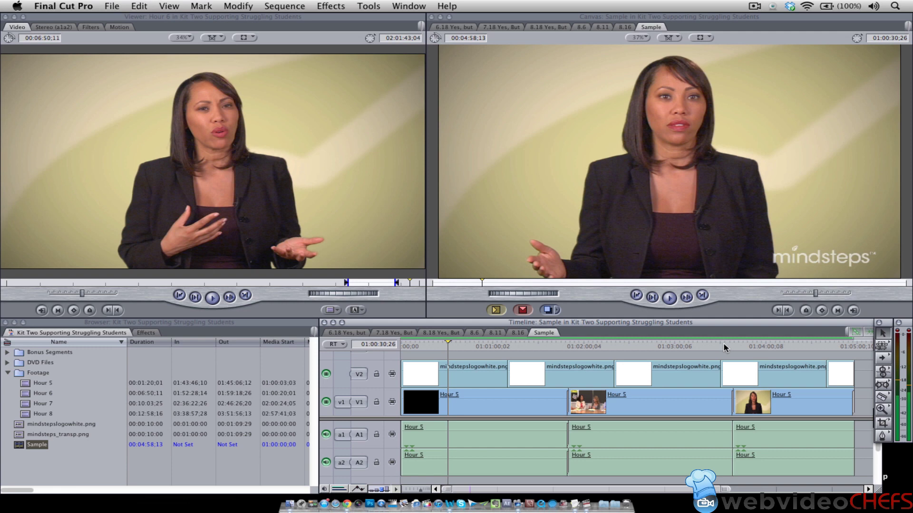
drag(726, 350, 563, 370)
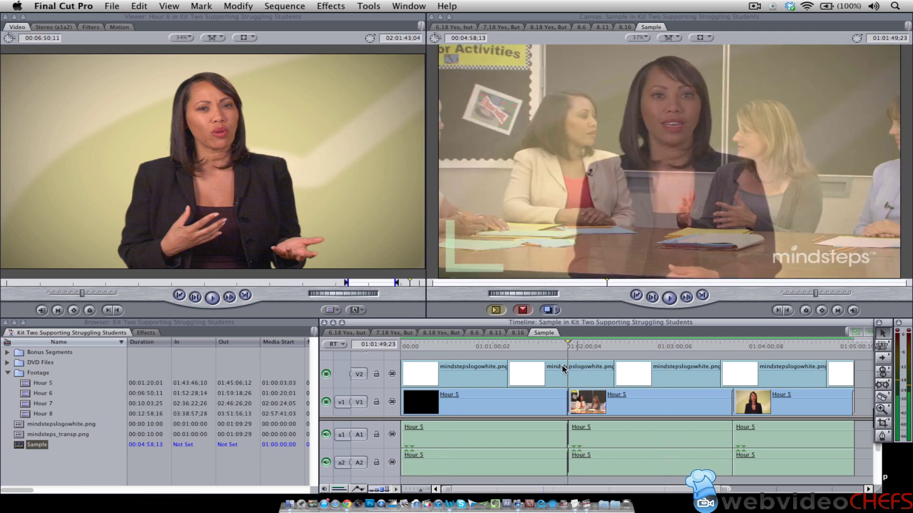
click(108, 5)
Export the sequence as Apple XML Interchange Format version 5, saved as 'Sample' on the Desktop.
mouse_move(188, 208)
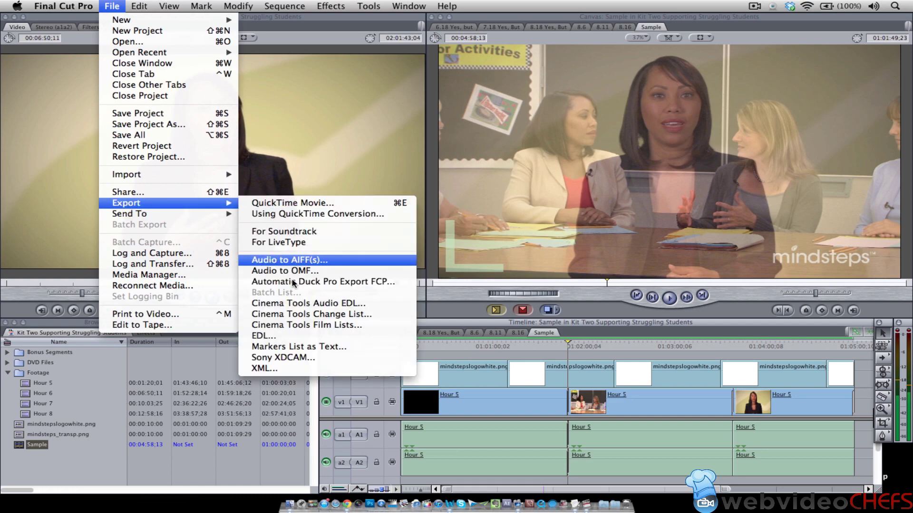
click(323, 369)
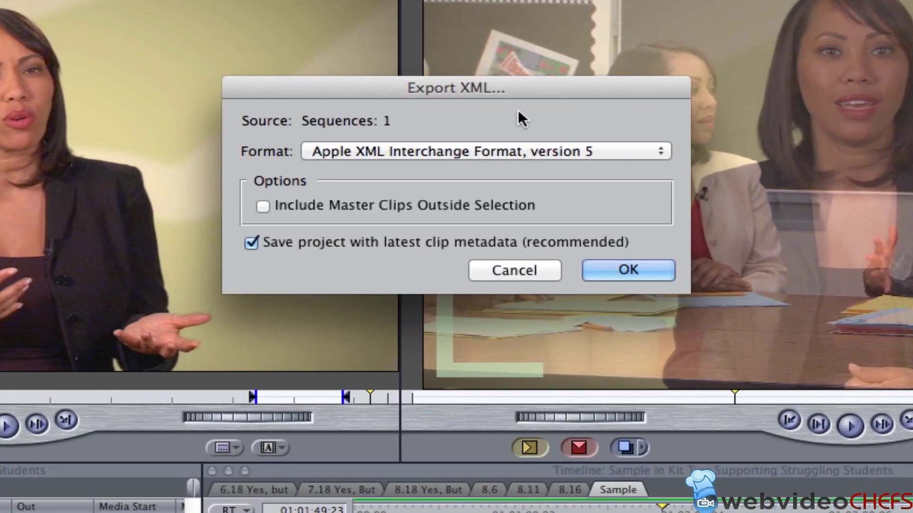
click(433, 156)
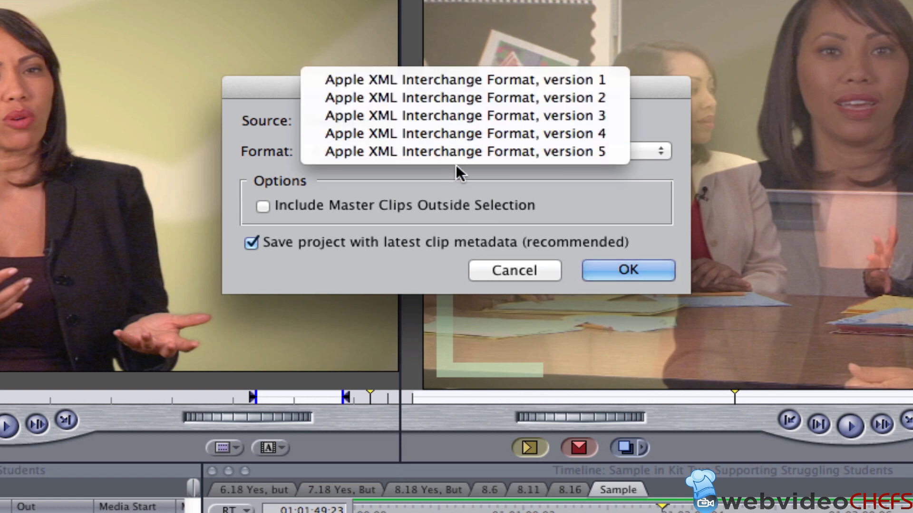
click(463, 180)
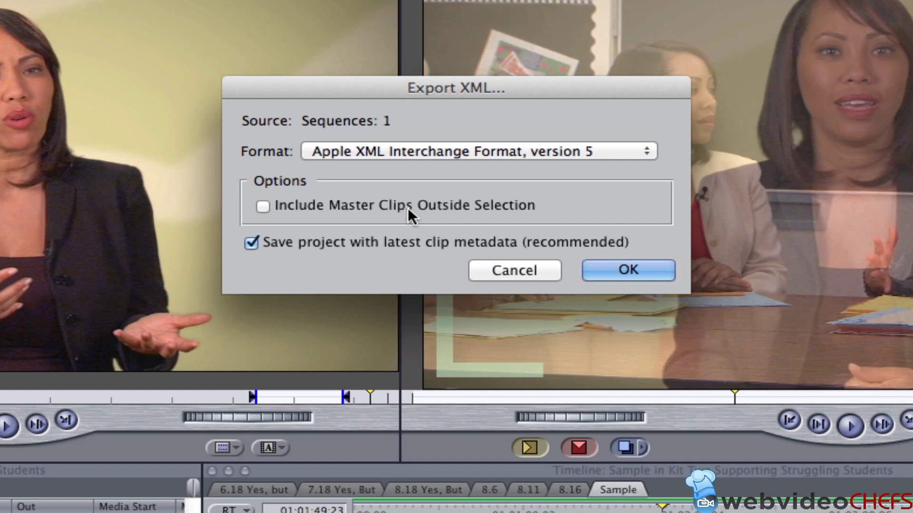
click(636, 277)
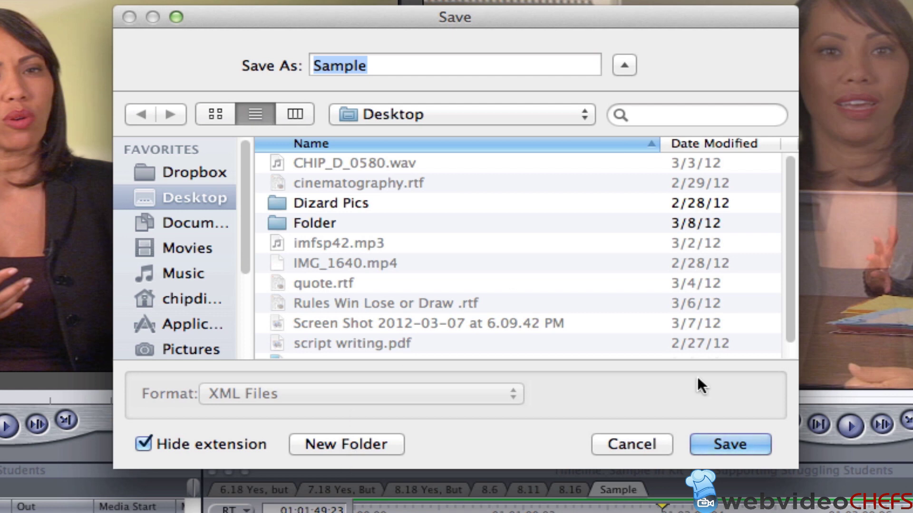
click(724, 442)
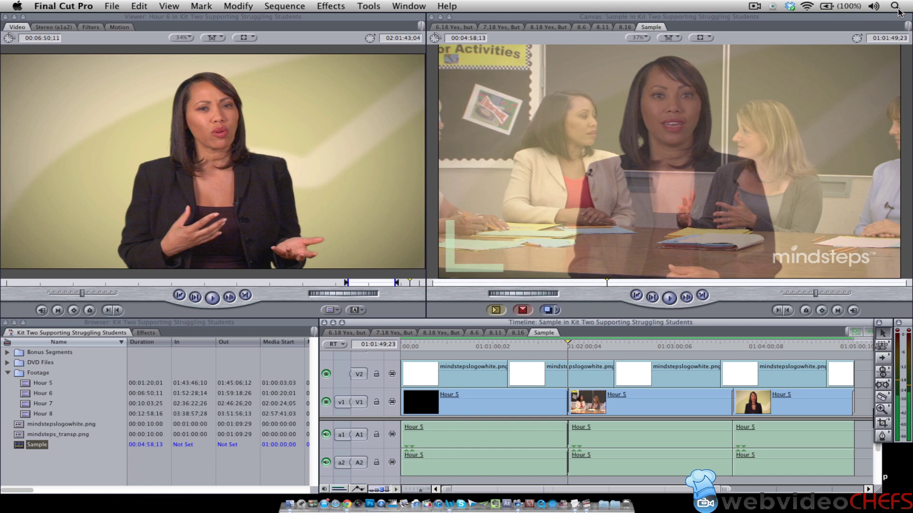
Launch 7toX for Final Cut Pro from Spotlight.
click(896, 7)
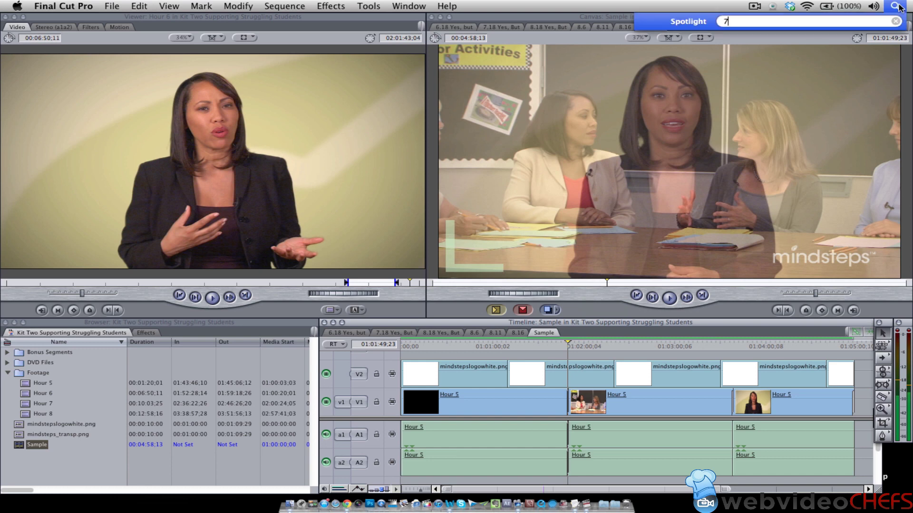
text(7)
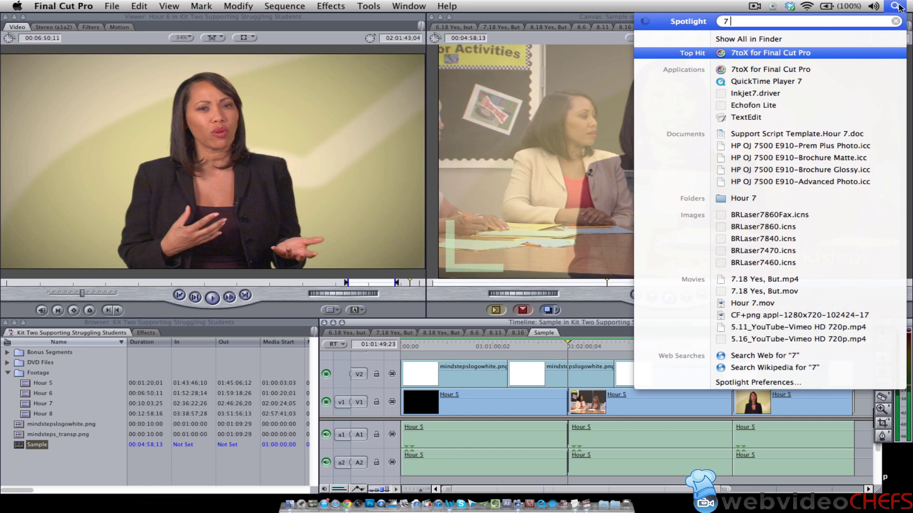
key(Return)
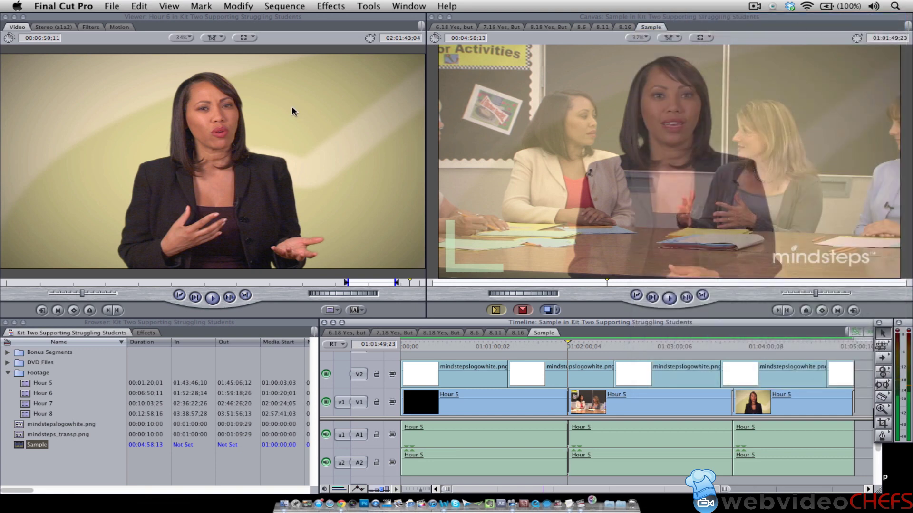
Quit Final Cut Pro 7.
click(63, 6)
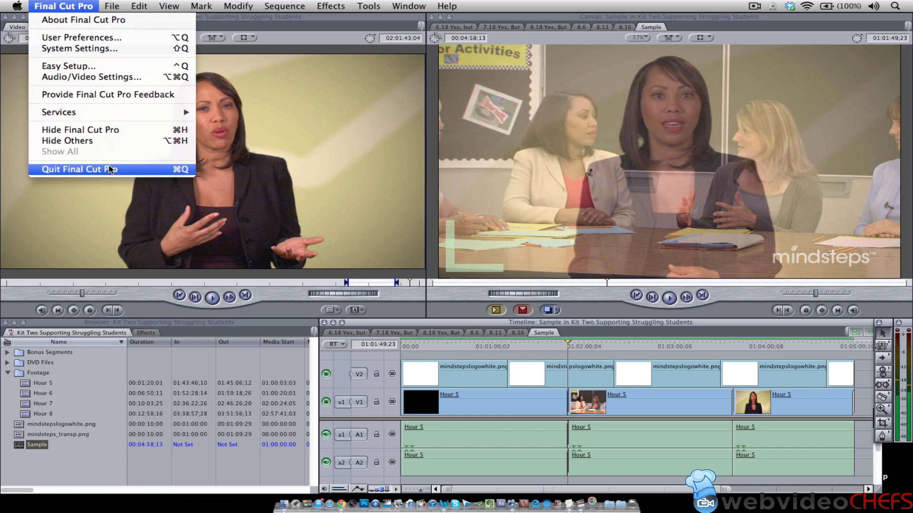
click(117, 64)
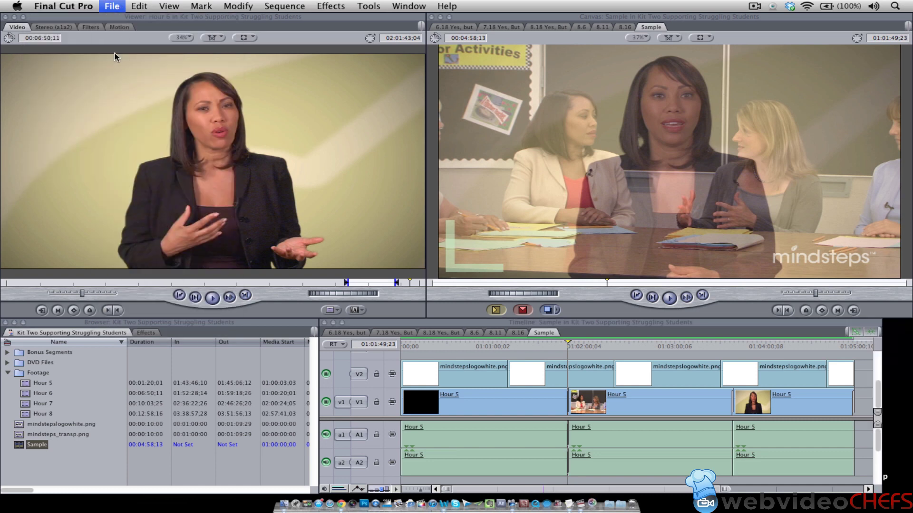
click(74, 56)
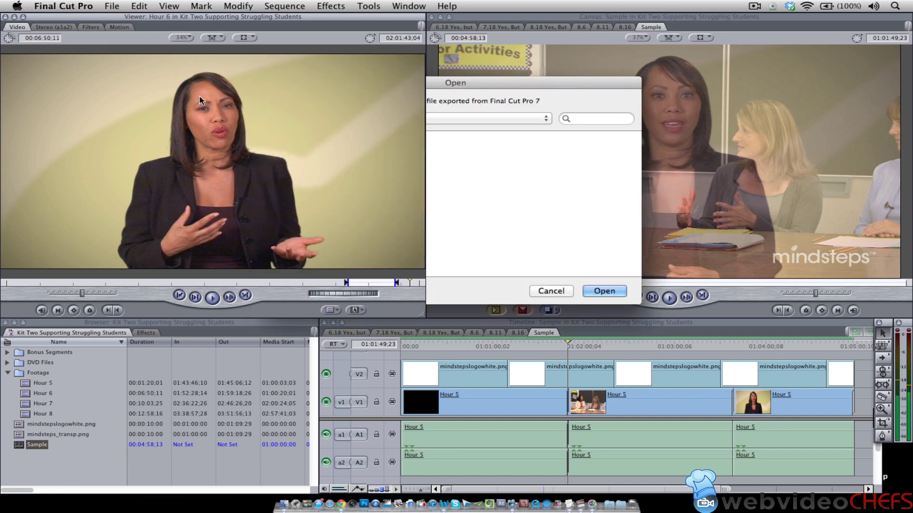
click(64, 5)
click(139, 170)
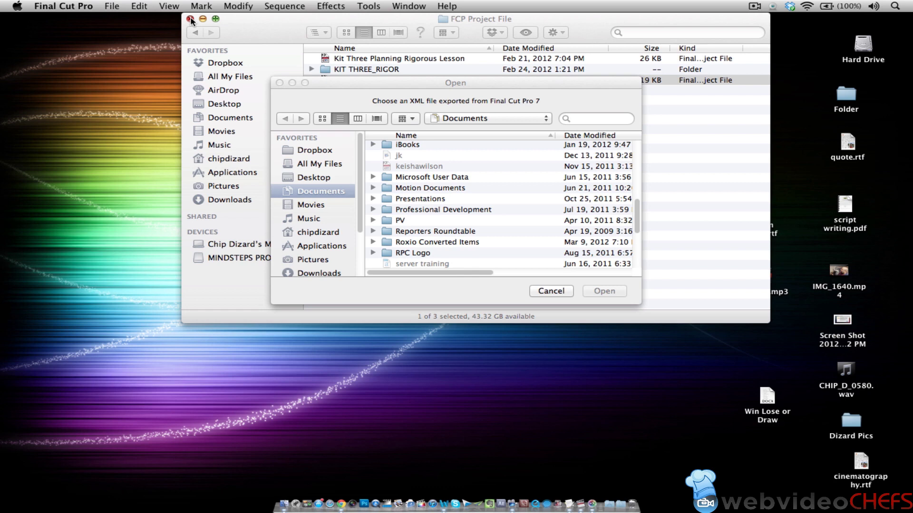
Close the Finder window, open the Sample XML from the Desktop in 7toX, and send it to Final Cut Pro X.
click(190, 19)
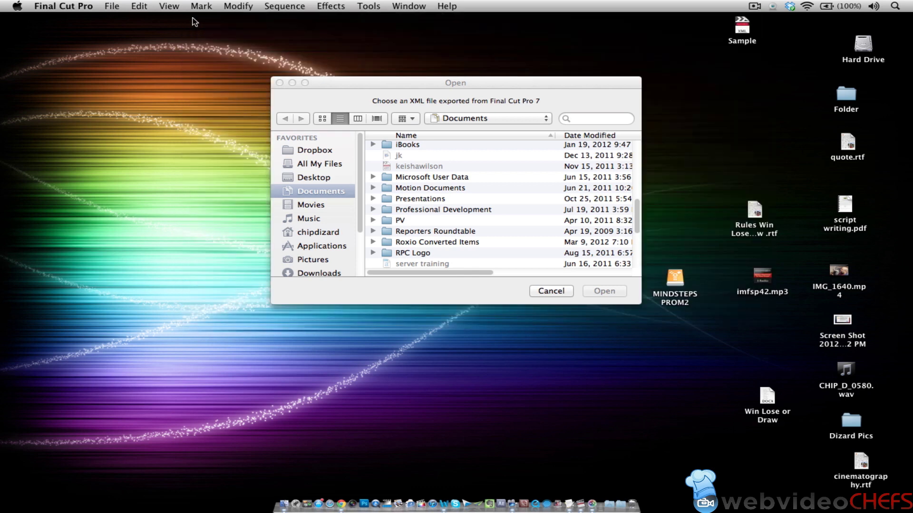
click(318, 179)
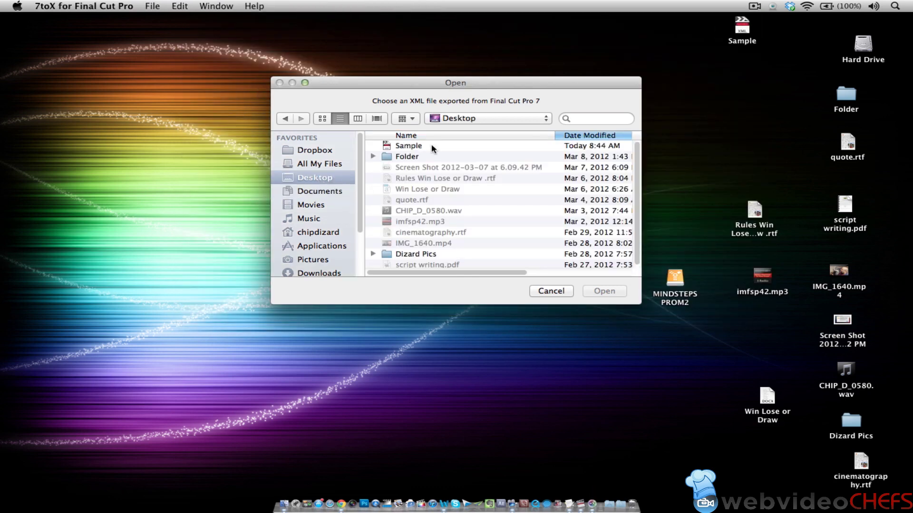
click(415, 147)
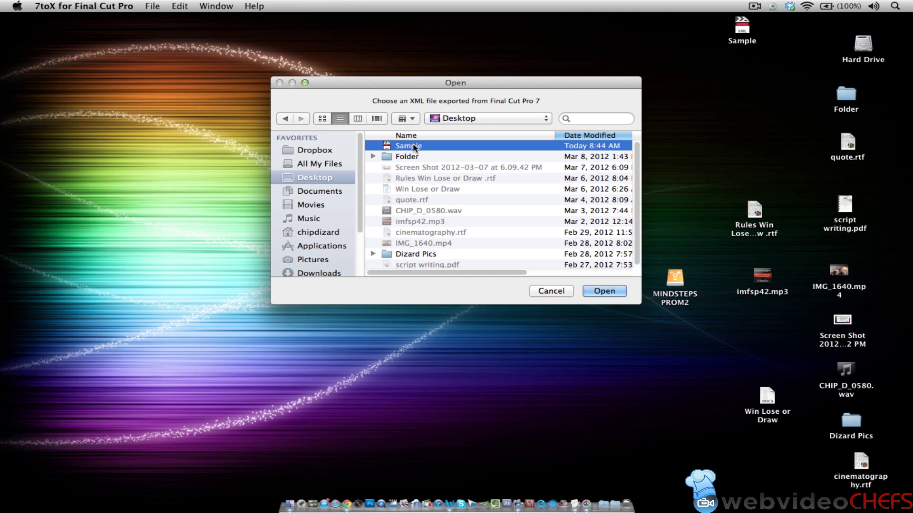
double_click(413, 147)
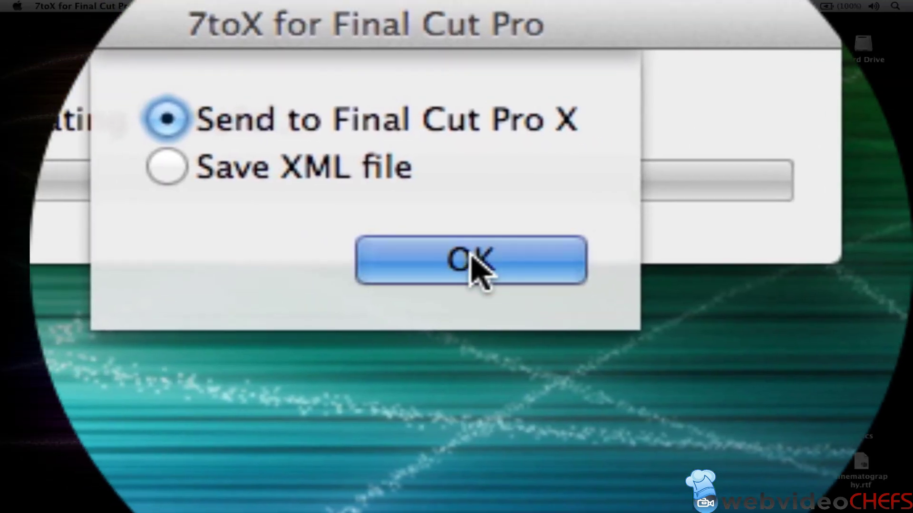
click(477, 271)
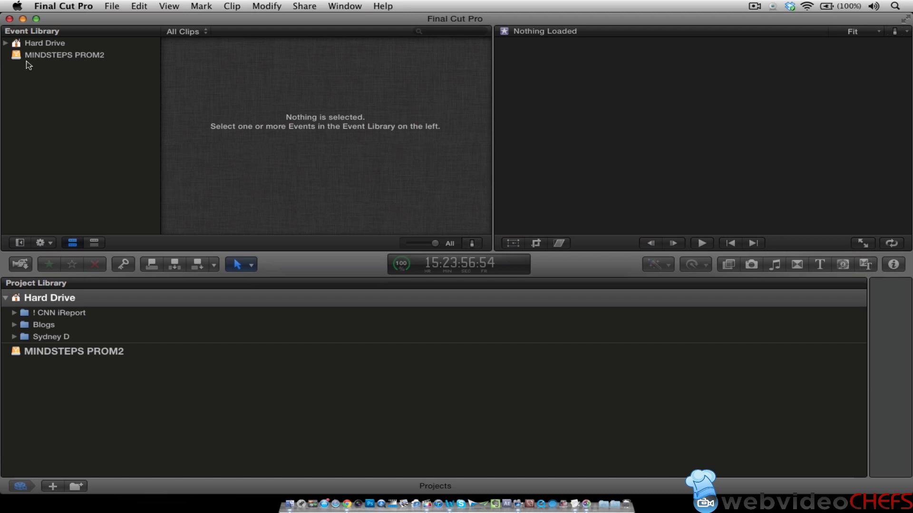
Browse the Sample event's FCP7 Sequences and select the converted Sample clip.
click(6, 43)
click(15, 79)
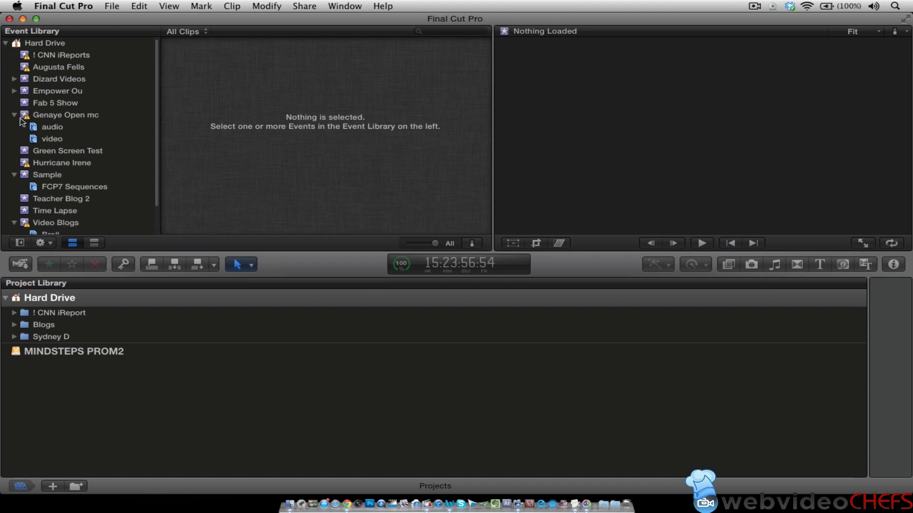
click(41, 177)
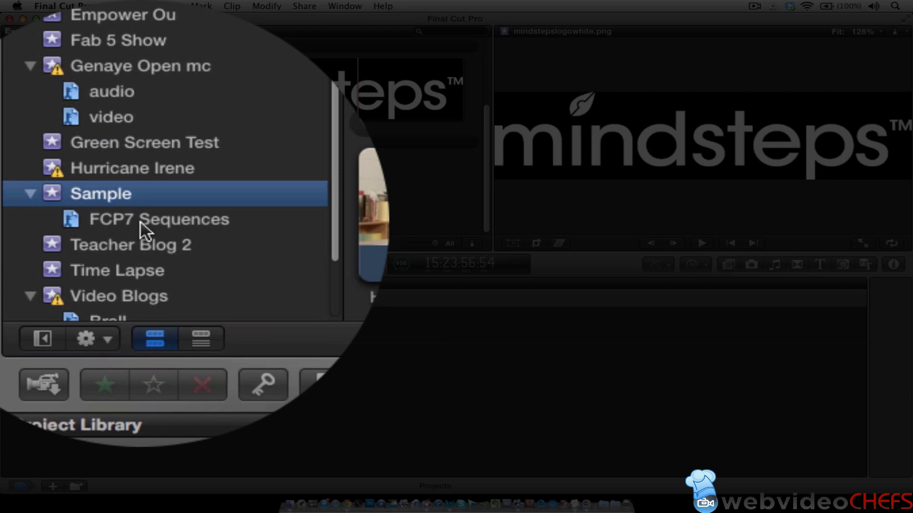
click(65, 189)
click(212, 95)
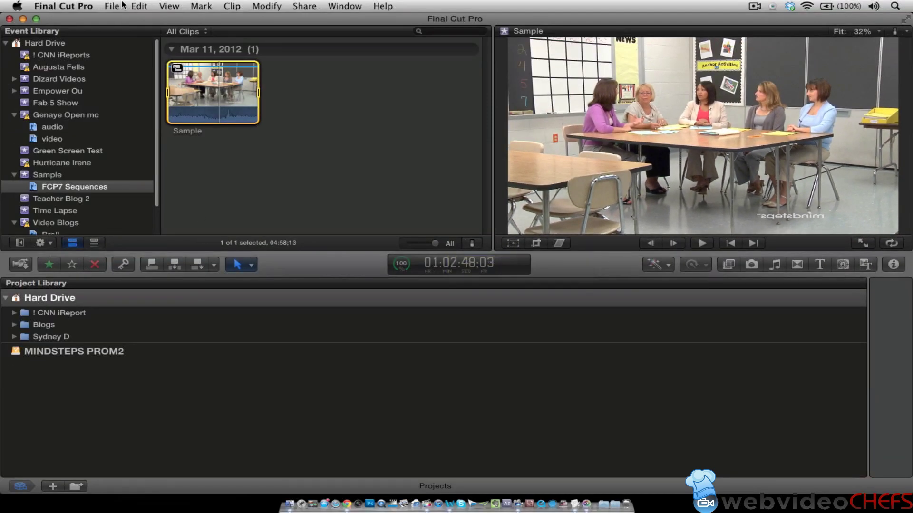
Create a new project named '7 to X' in the Sample event.
click(112, 5)
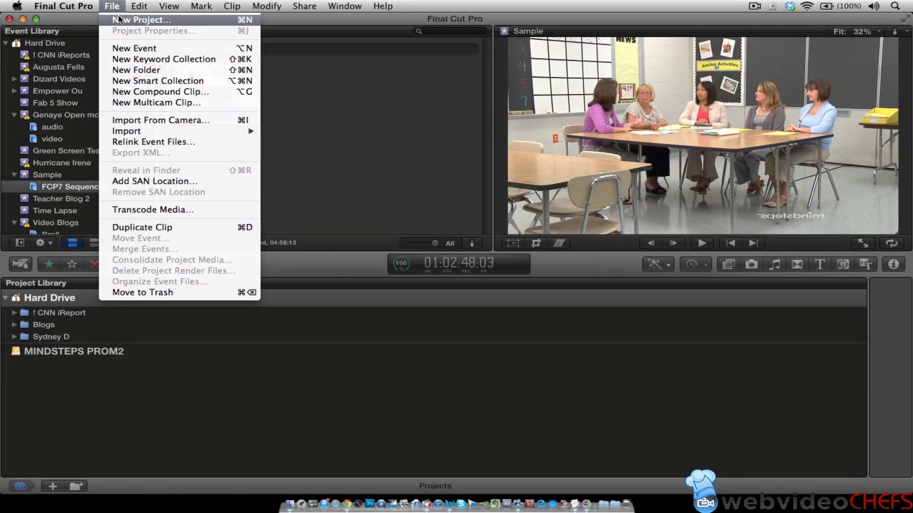
click(125, 20)
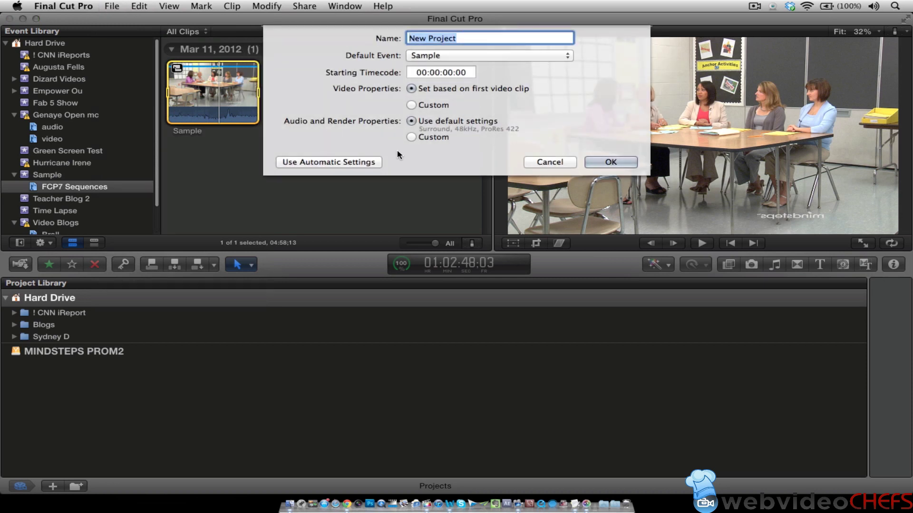
text(7 to X)
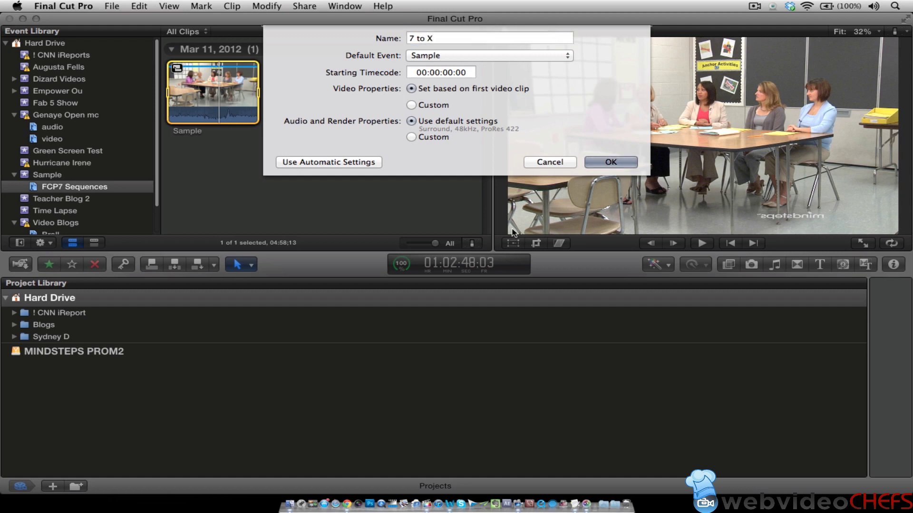
key(Return)
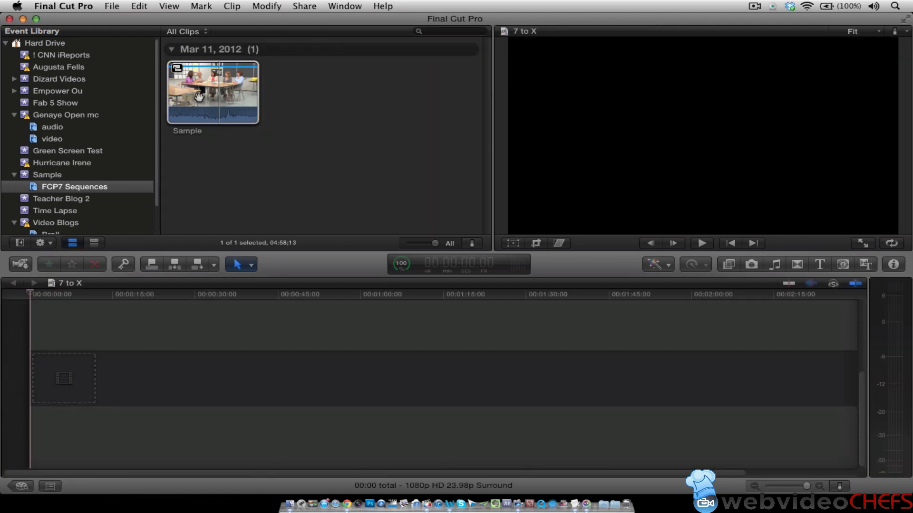
Append the converted Sample clip to the 7 to X timeline and zoom to fit.
click(198, 97)
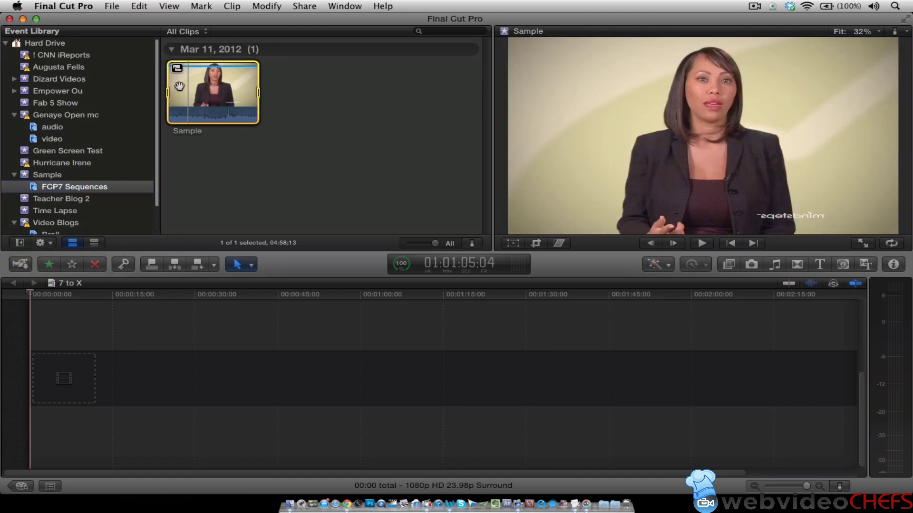
key(e)
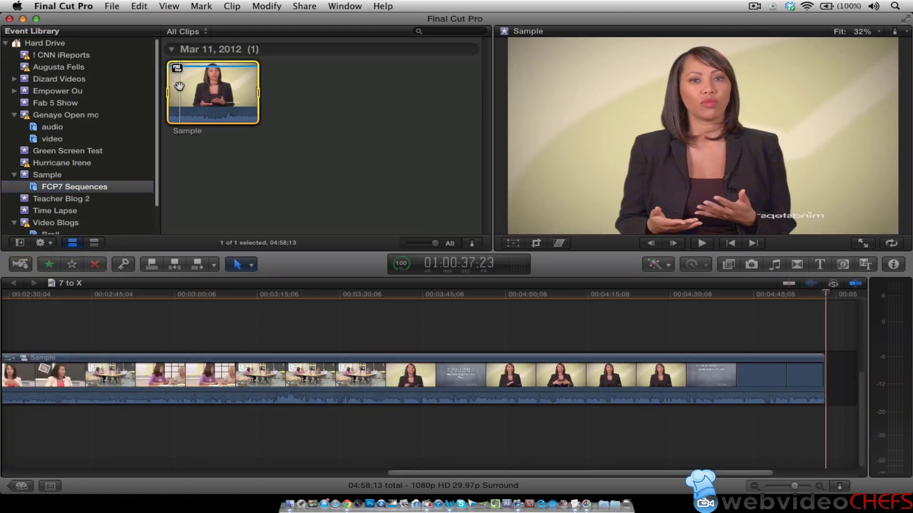
click(222, 297)
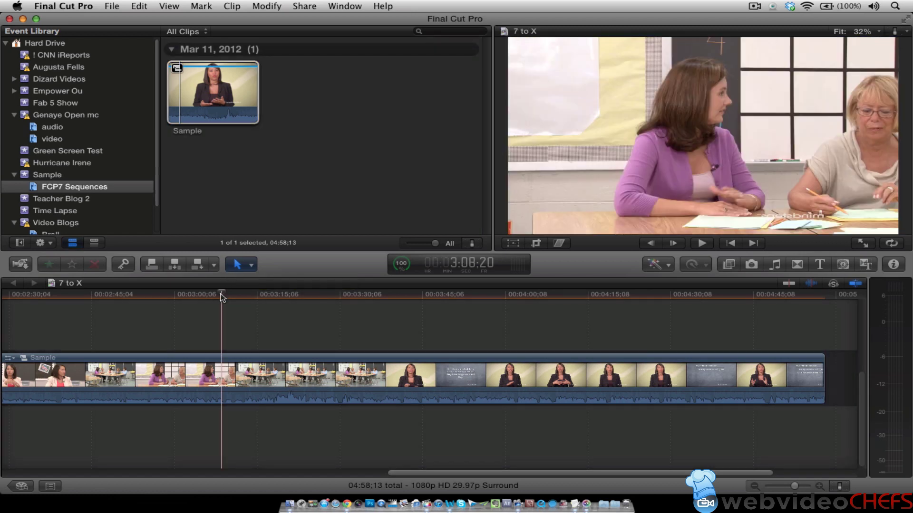
key(shift+z)
Scrub and play through the project, checking playback around the dissolve near 3:12.
drag(219, 298, 323, 319)
key(j)
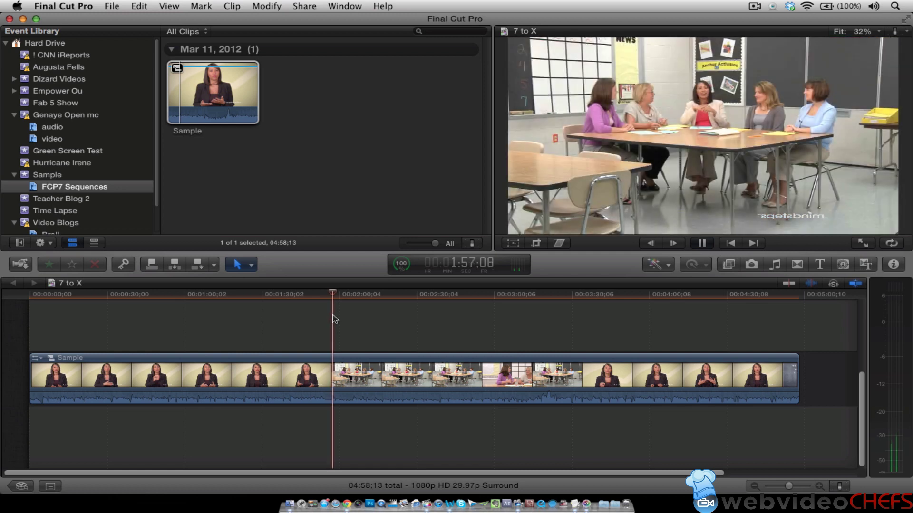
key(space)
drag(372, 293, 594, 310)
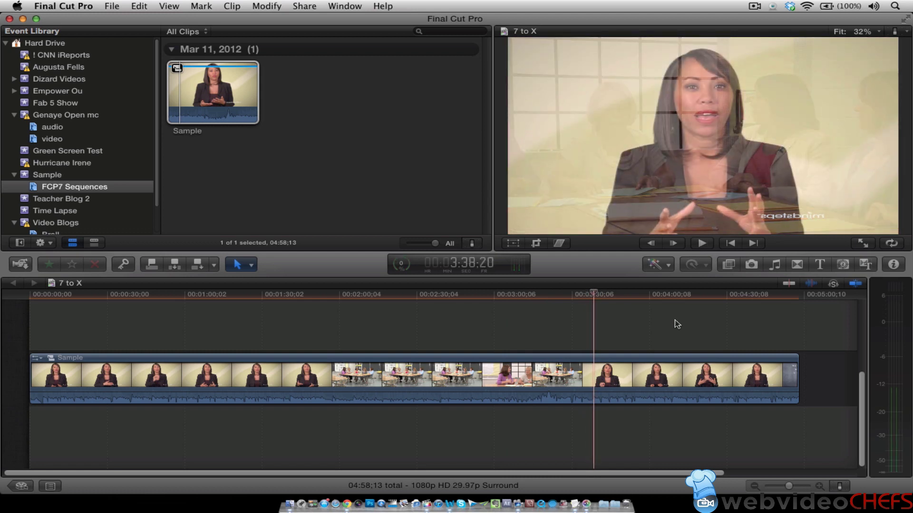
key(space)
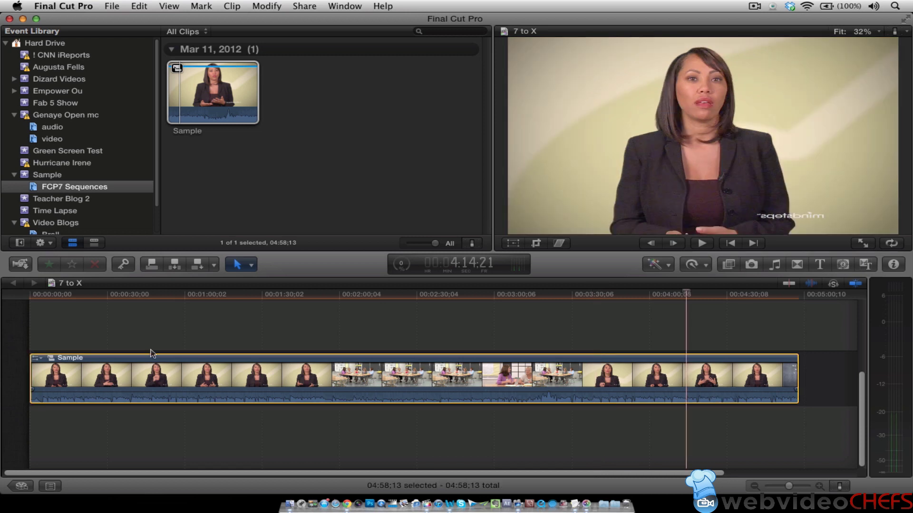
Open the Sample compound clip and select a mindsteps logo clip layered above the Hour 5 footage.
double_click(139, 372)
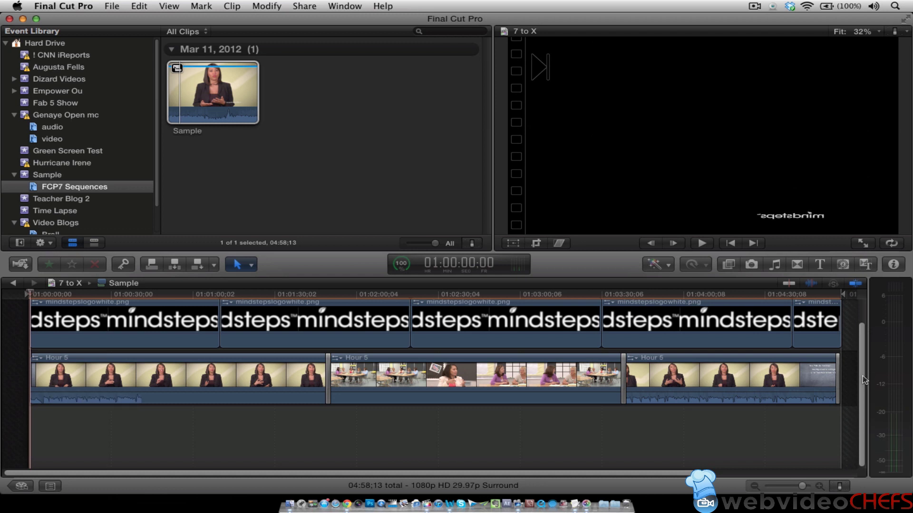
scroll(551, 333, up, 2)
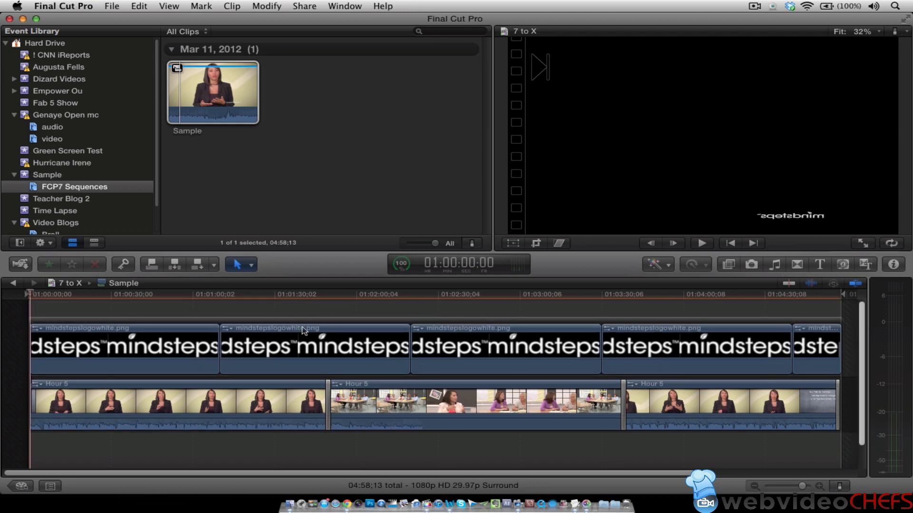
click(315, 350)
click(369, 351)
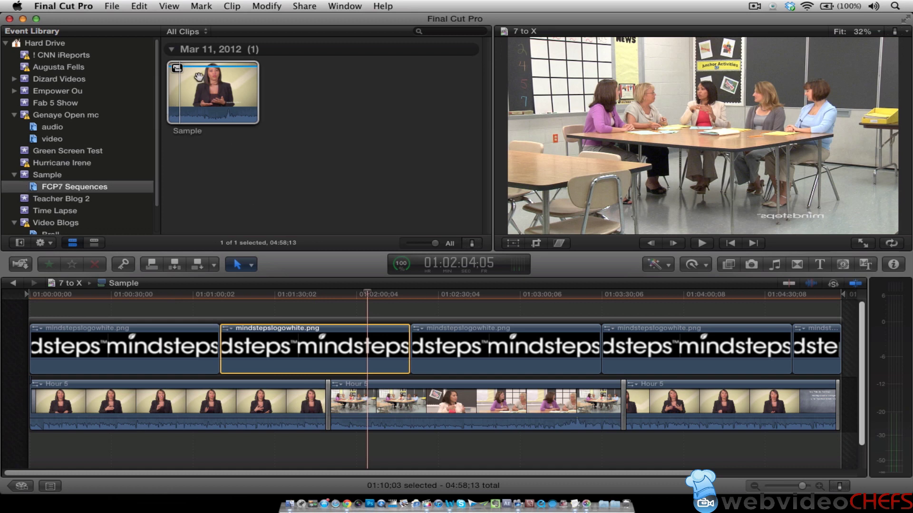
Preview the mindsteps logo clip, select the first logo clip and scrub to the classroom shot.
click(55, 176)
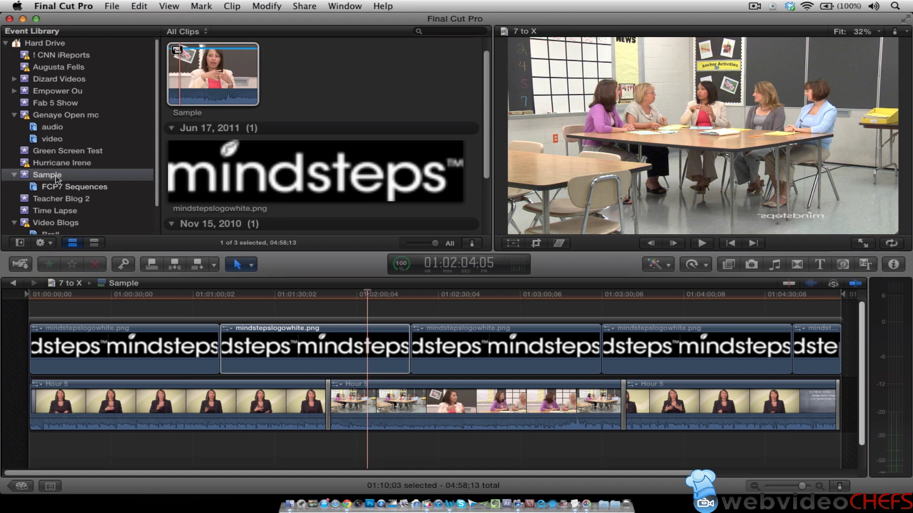
click(299, 173)
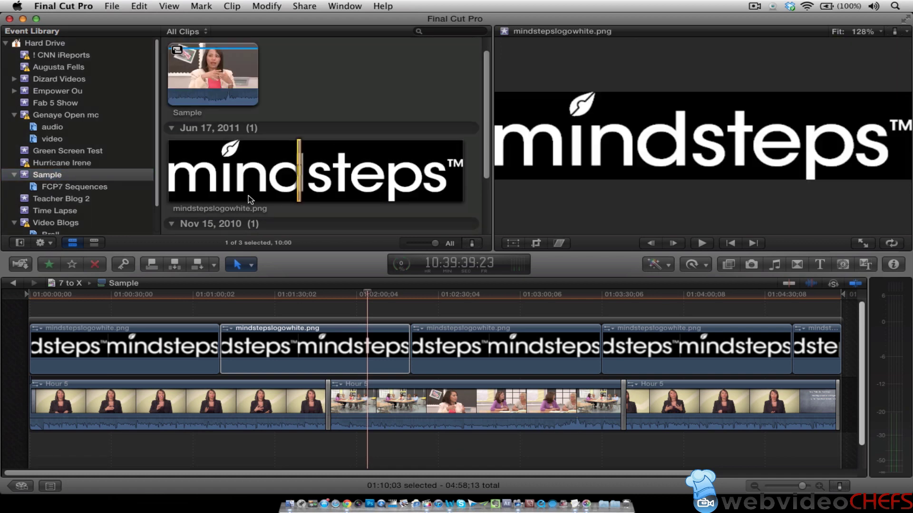
click(149, 346)
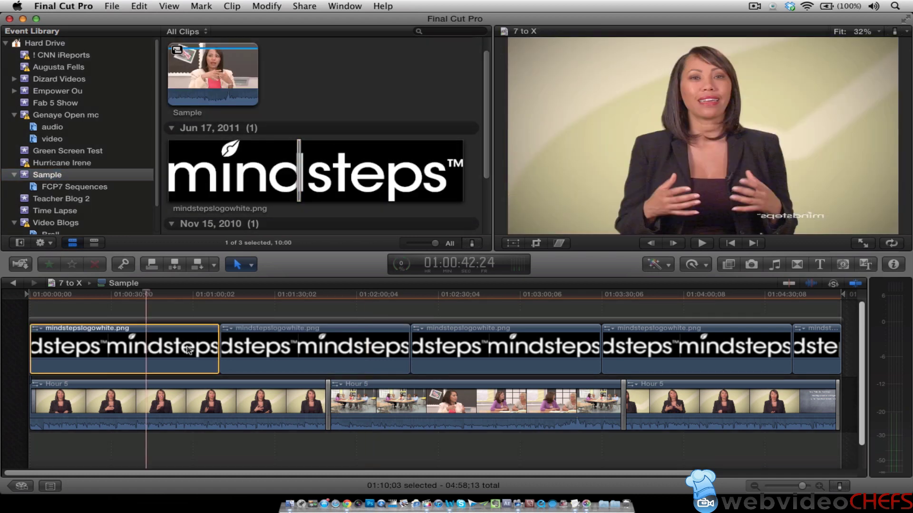
click(237, 307)
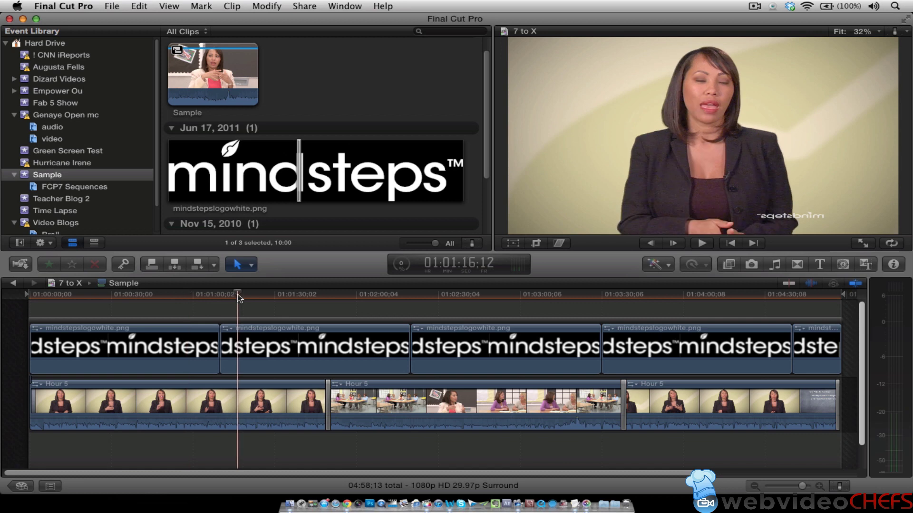
drag(237, 297, 340, 308)
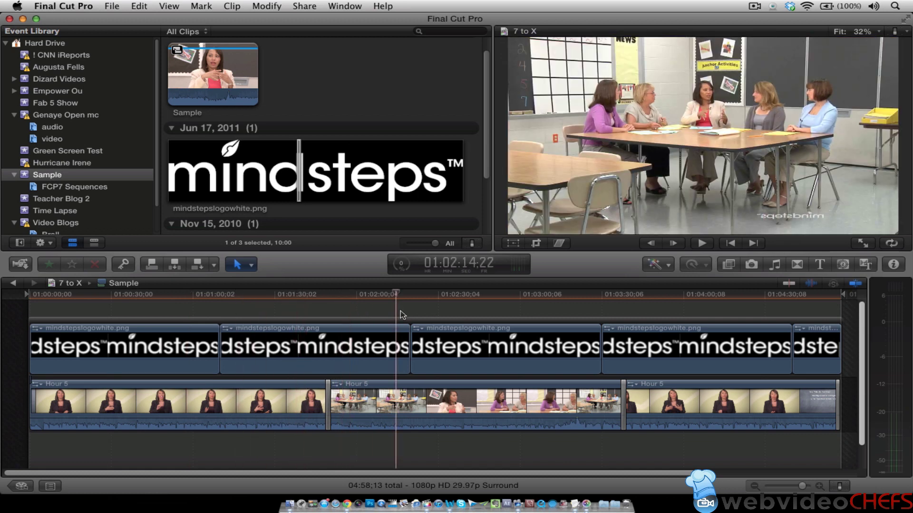
Remove the mindstepslogowhite.png logo clips, leaving only the Hour 5 footage.
click(163, 361)
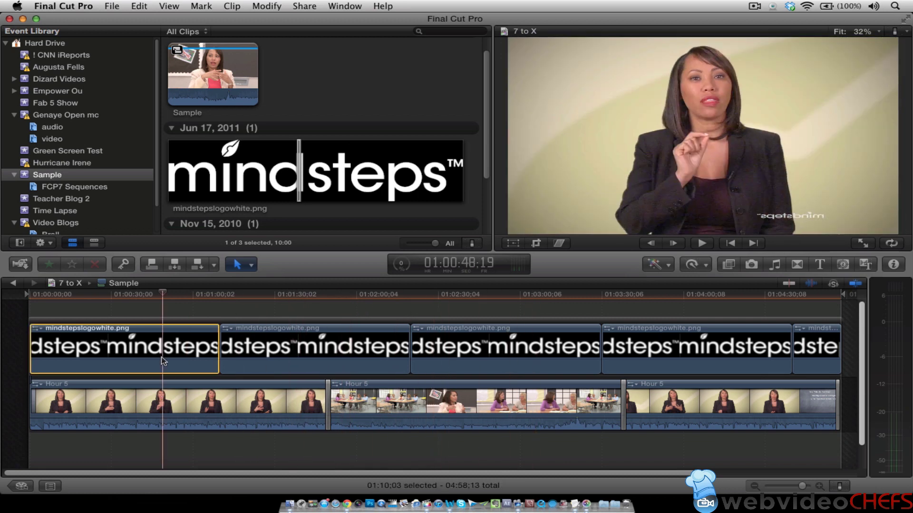
key(super+z)
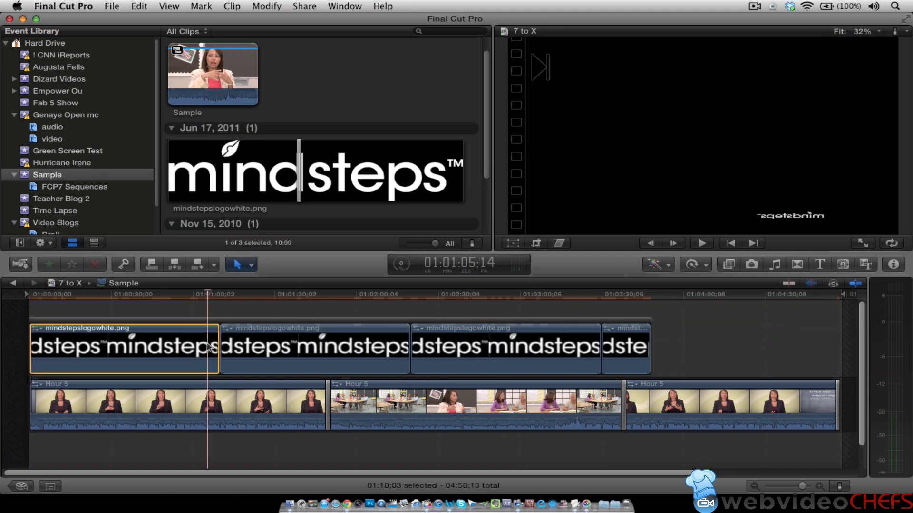
key(super+z)
key(super+z)
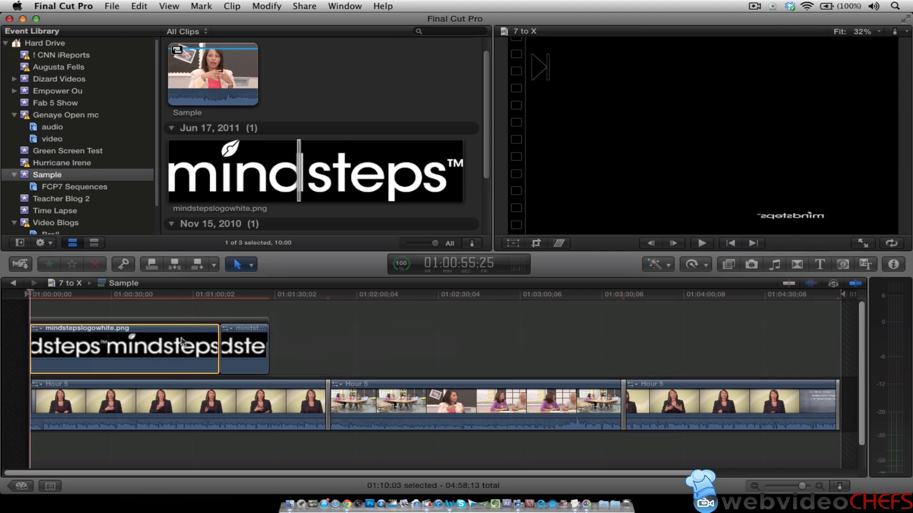
key(super+z)
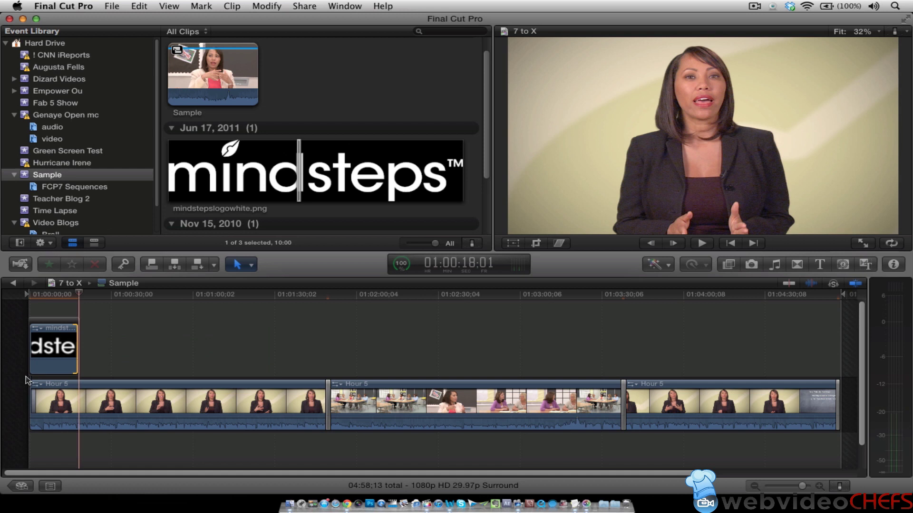
key(super+z)
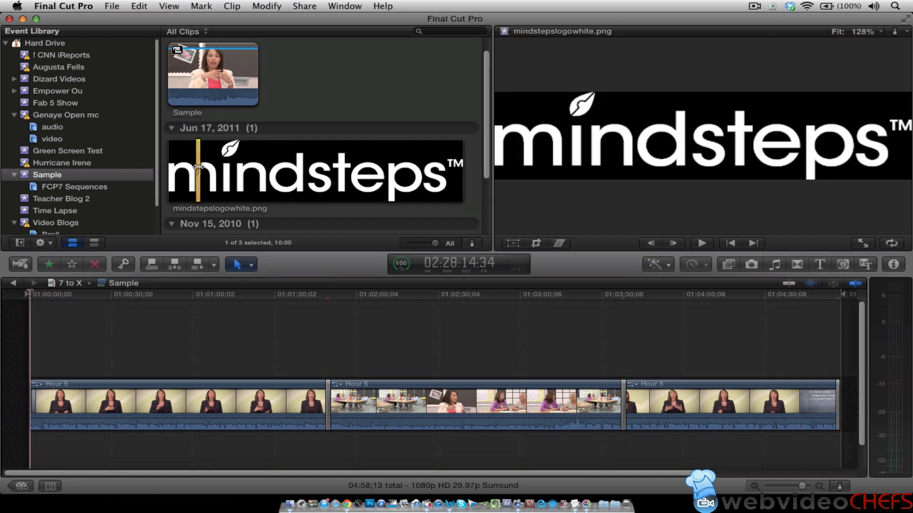
Mark nearly the whole mindsteps logo png and append it into the Sample compound clip.
drag(199, 167, 424, 171)
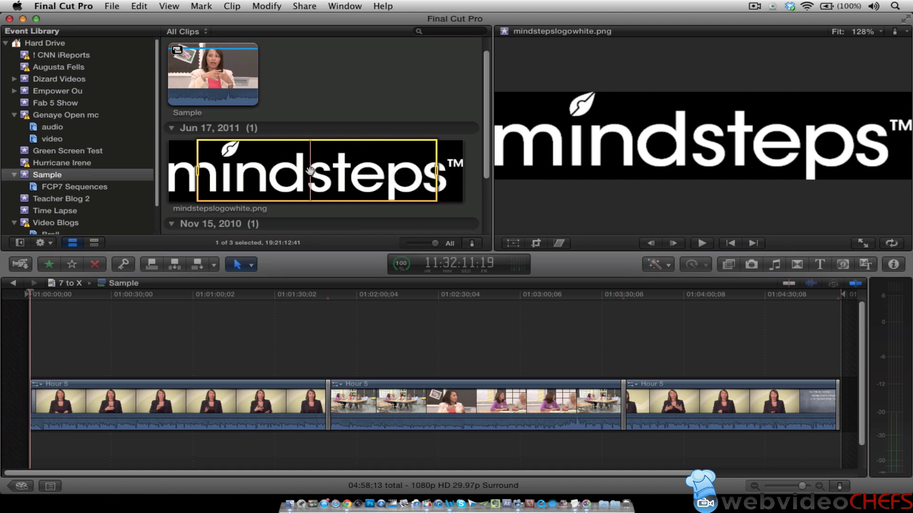
key(e)
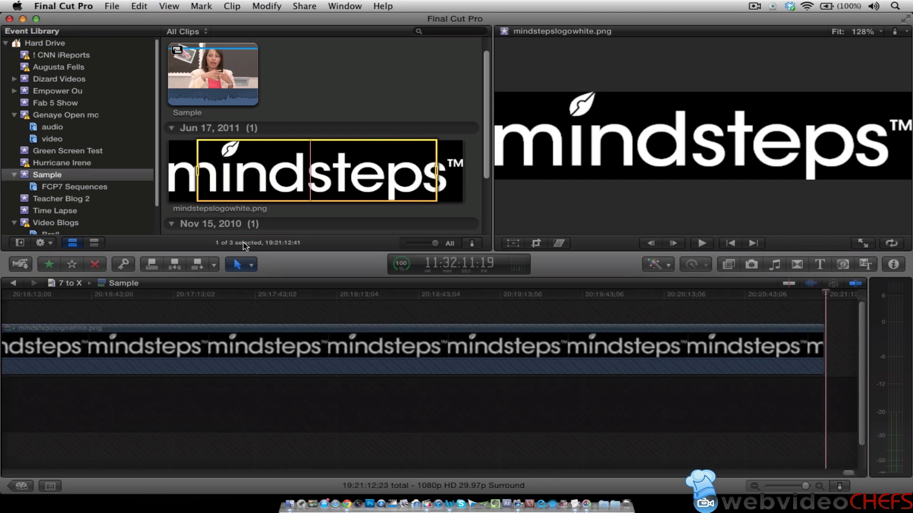
click(13, 282)
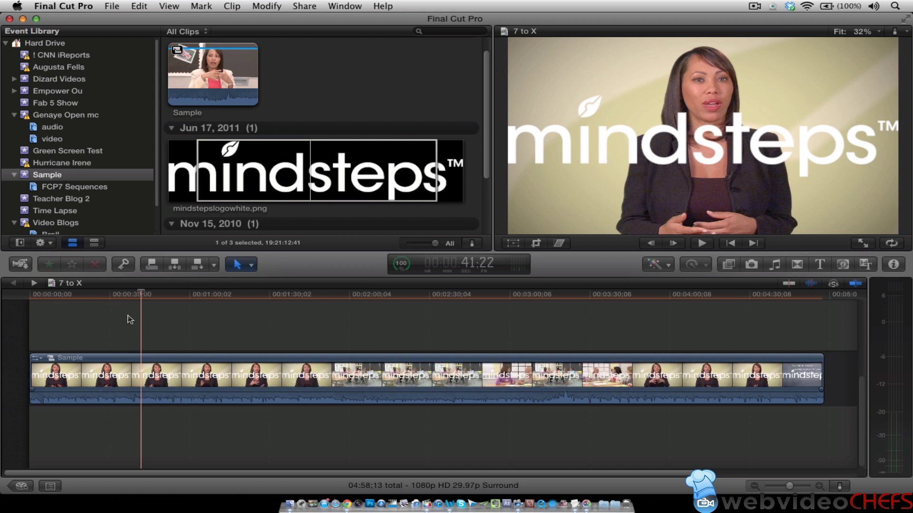
click(33, 283)
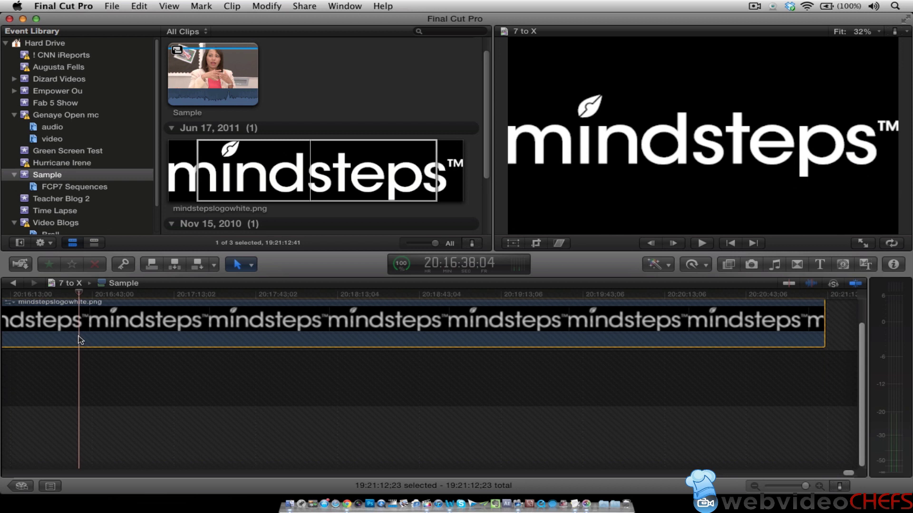
Scale the logo down into the lower-right corner with Transform and preview it in 7 to X.
click(520, 245)
click(516, 245)
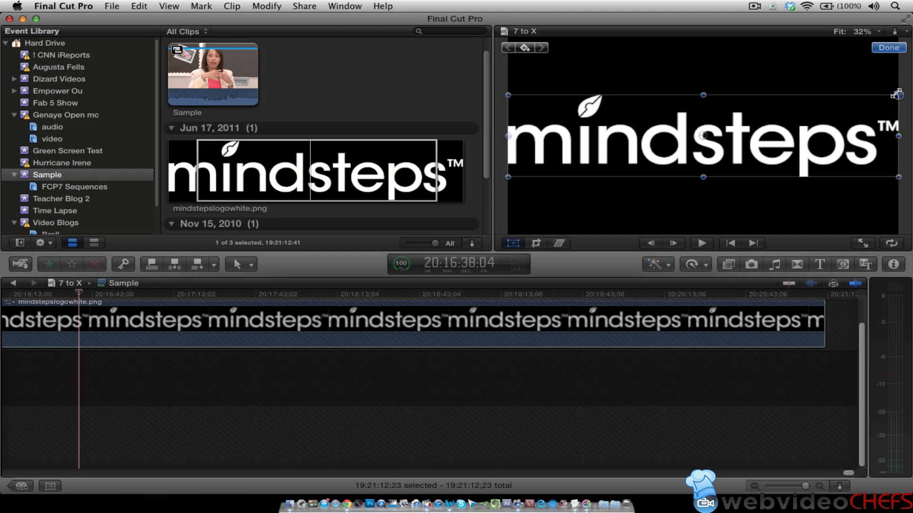
drag(897, 94, 833, 216)
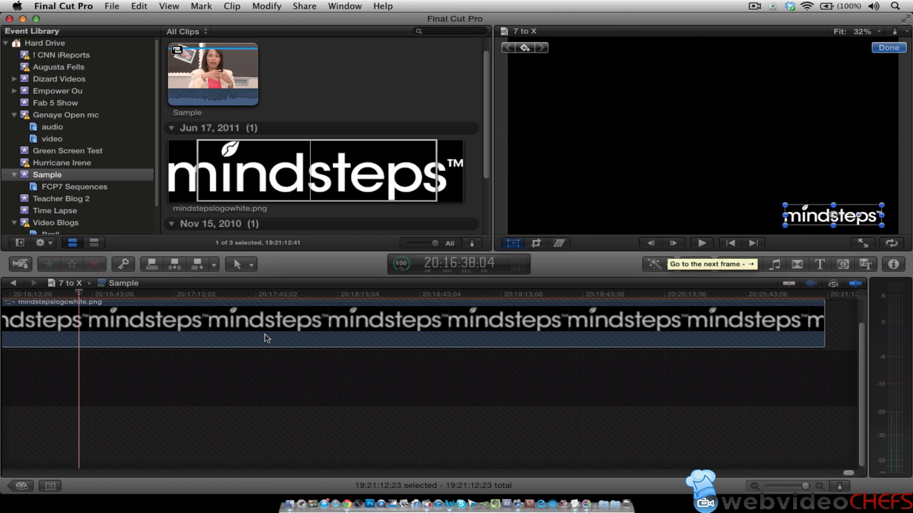
click(353, 295)
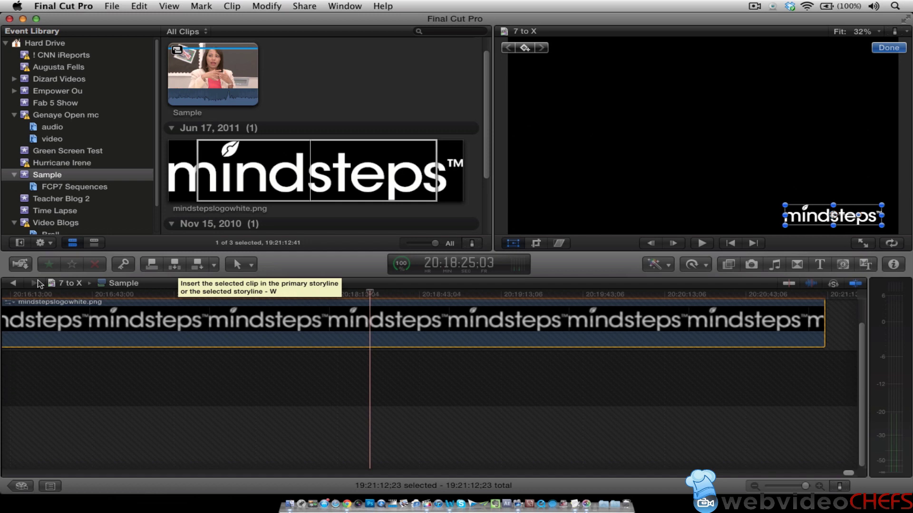
click(13, 282)
drag(156, 298, 29, 305)
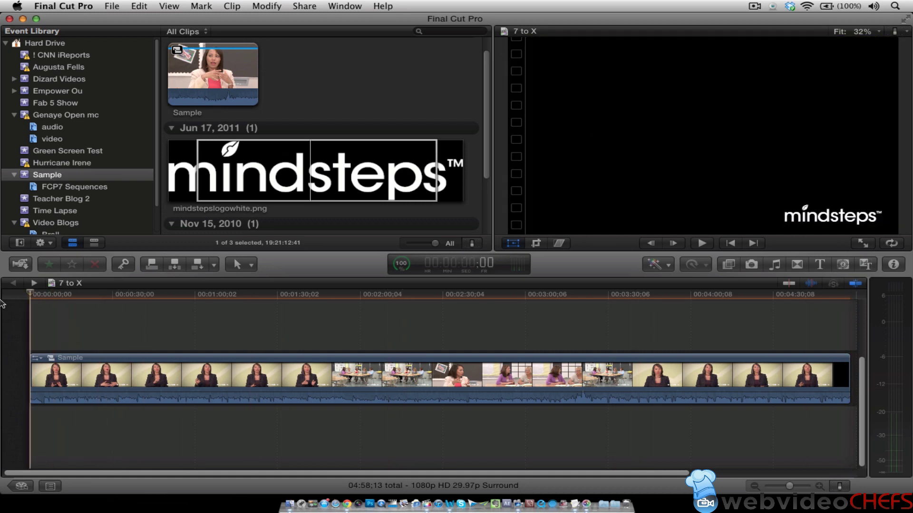
Turn on Title/Action Safe Zones in the viewer and scrub to check the logo placement.
click(878, 32)
click(904, 31)
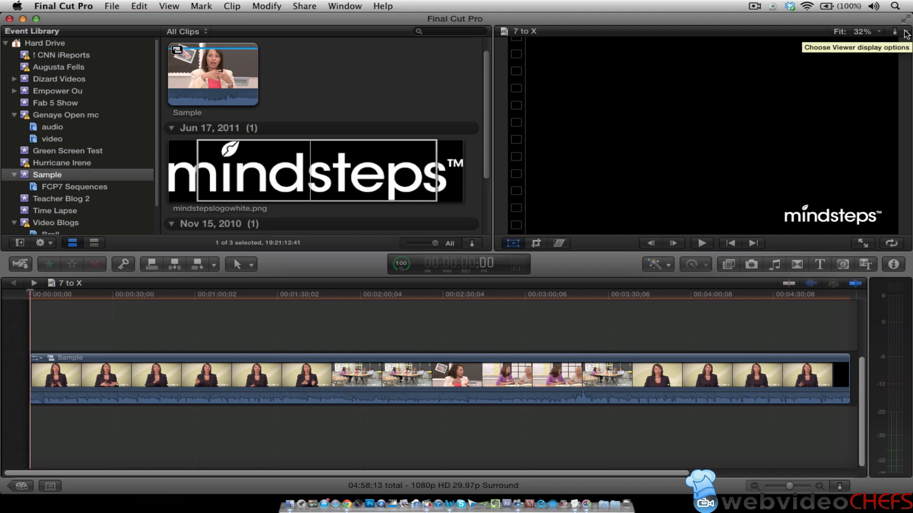
click(905, 31)
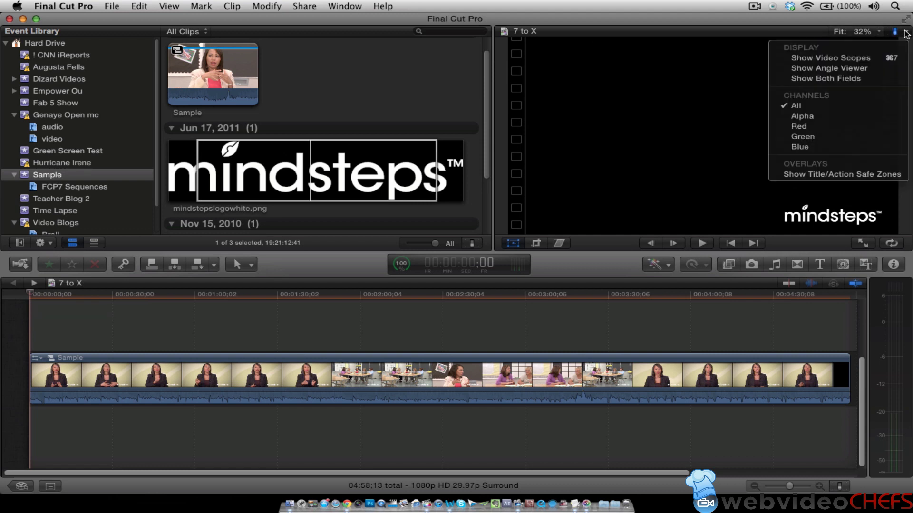
click(881, 176)
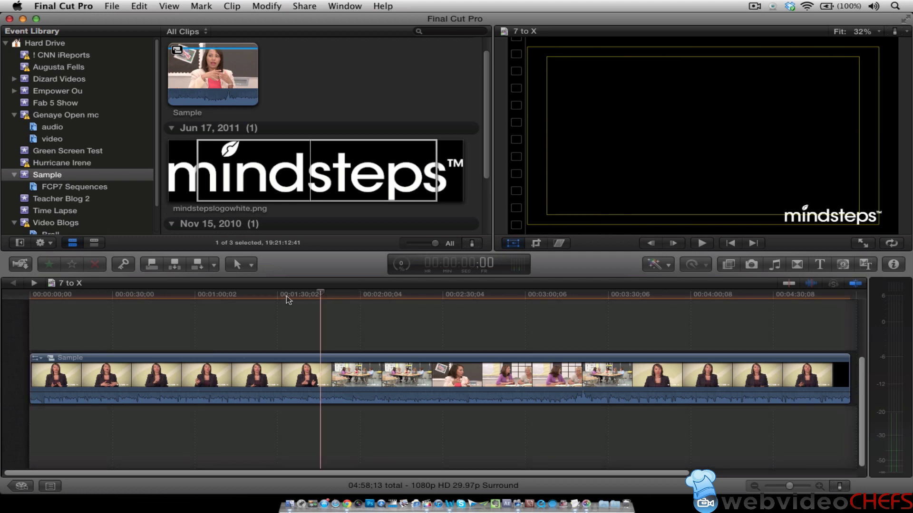
drag(286, 297, 229, 316)
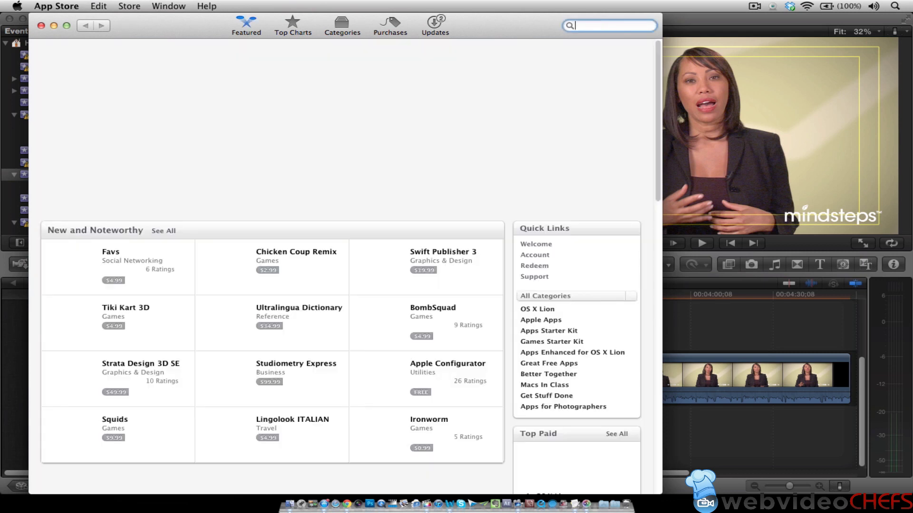
Search the App Store for '7 to x' and open the 7toX for Final Cut Pro page.
text(7)
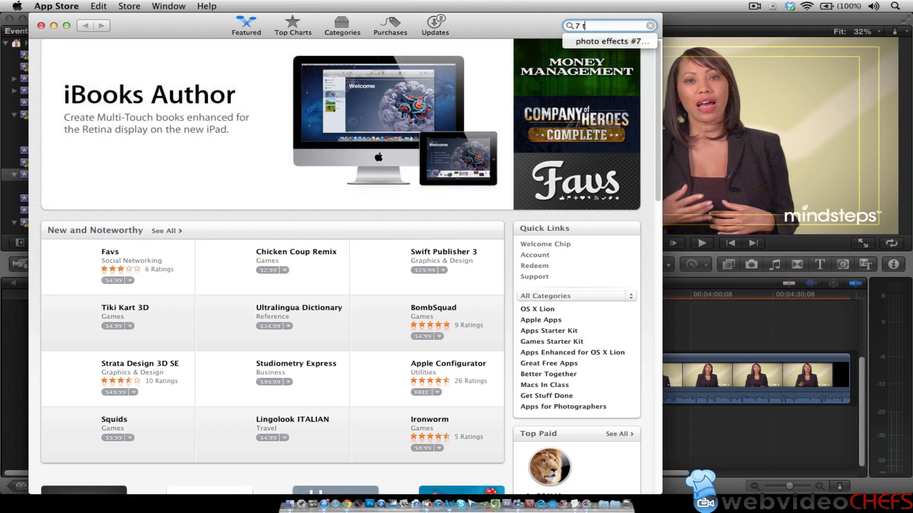
text( to x)
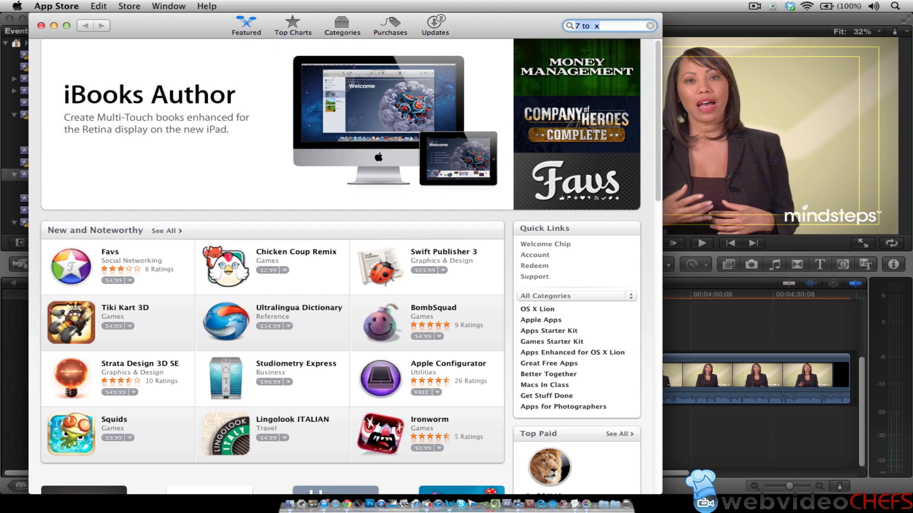
key(Return)
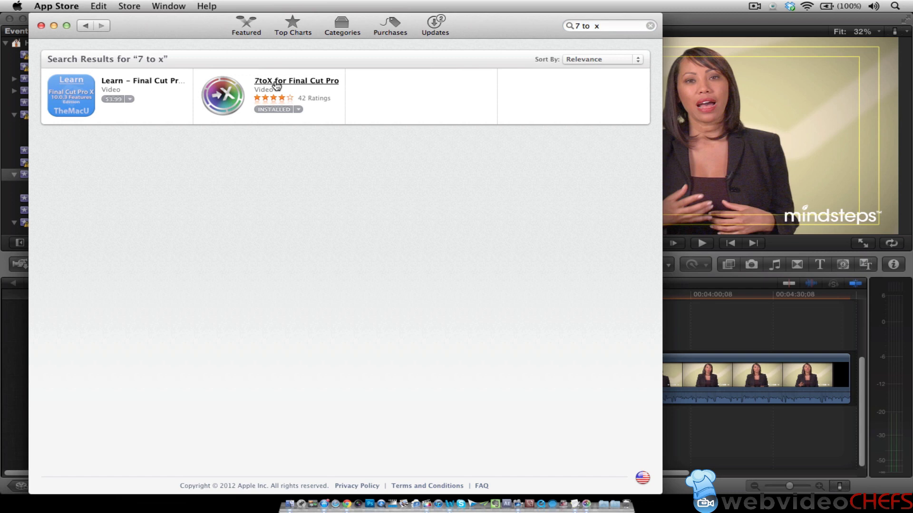
click(276, 84)
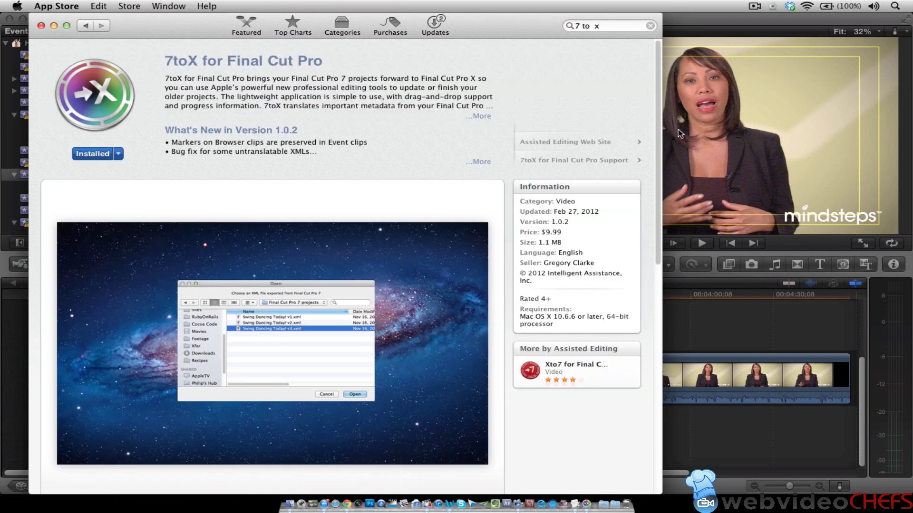
Read 7toX's reviews, close the App Store, and check the logo over the classroom shot.
drag(655, 144, 672, 402)
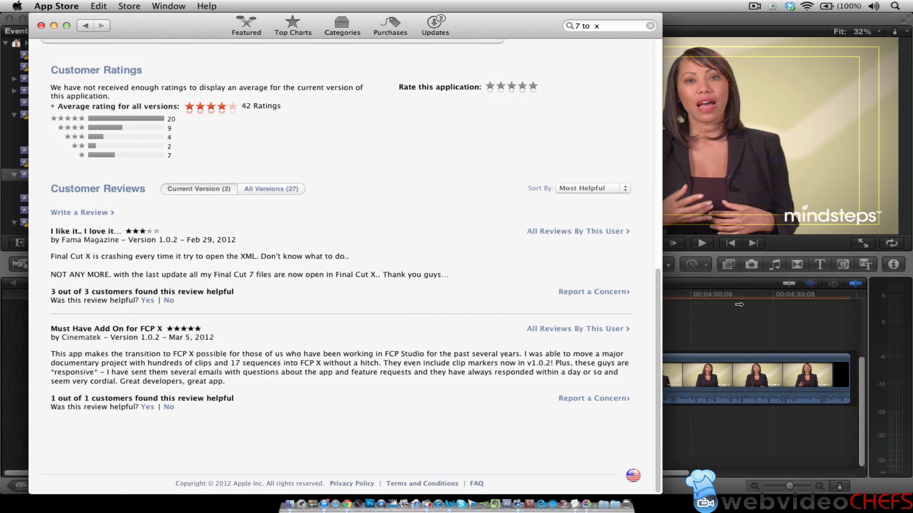
click(672, 402)
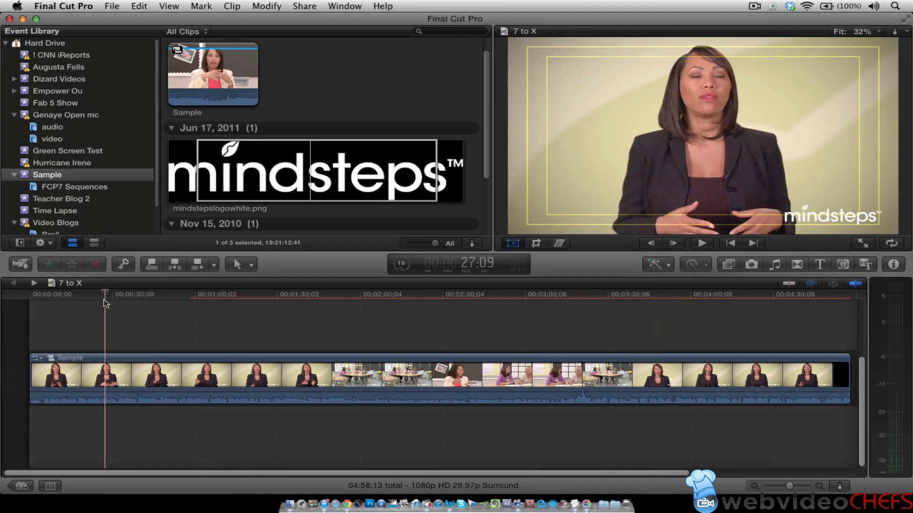
drag(241, 325, 569, 323)
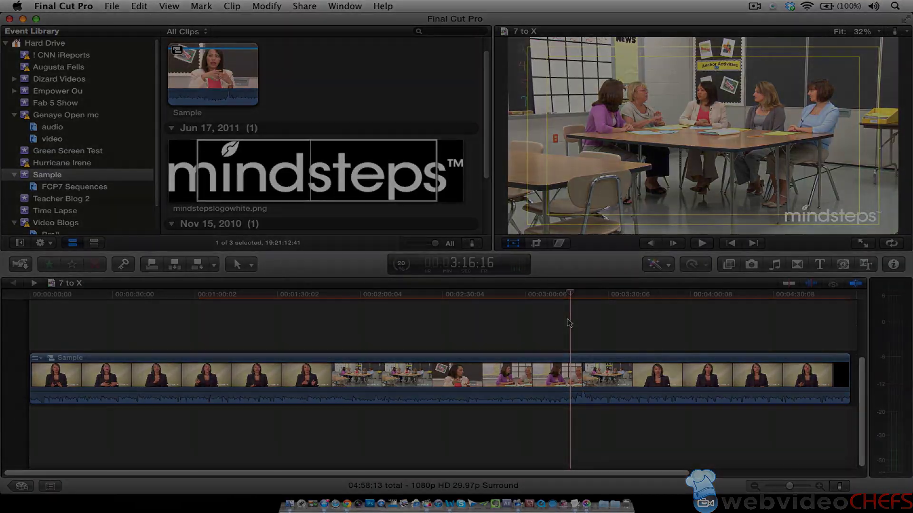